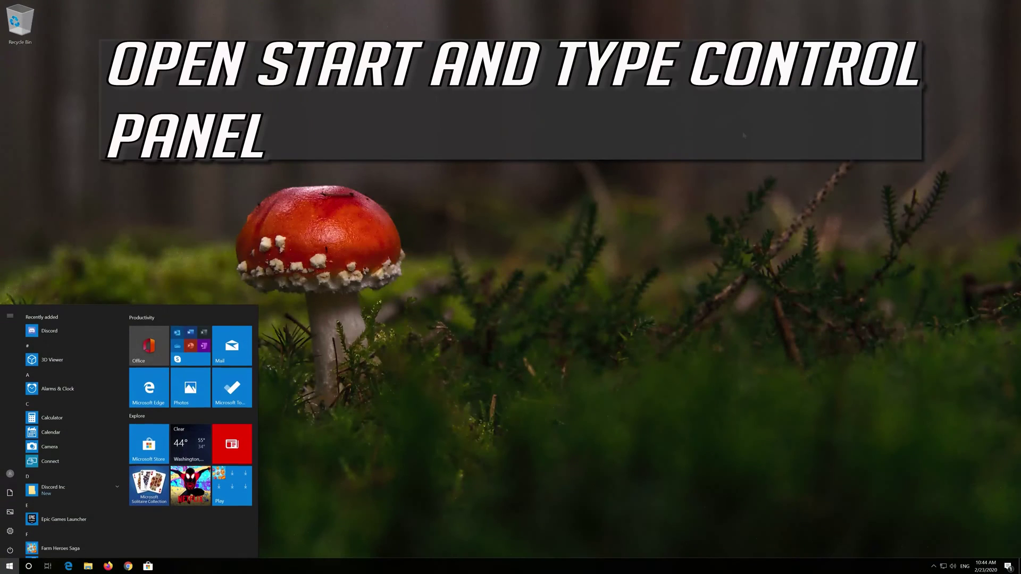
Step: Launch Control Panel from a Start search for 'control panel' and go to Hardware and Sound
{"action": "type", "text": "control panel"}
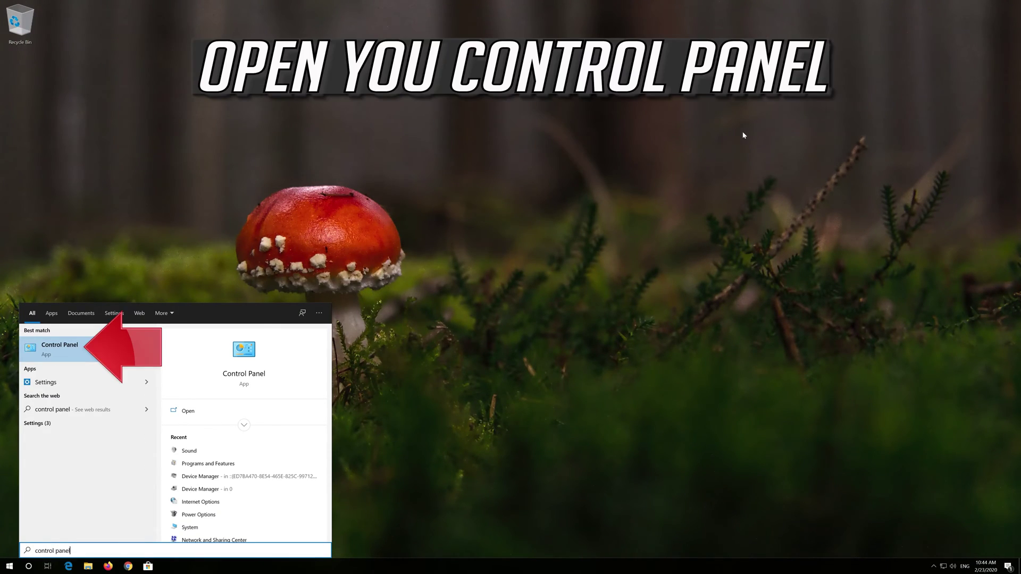
{"action": "key", "text": "Return"}
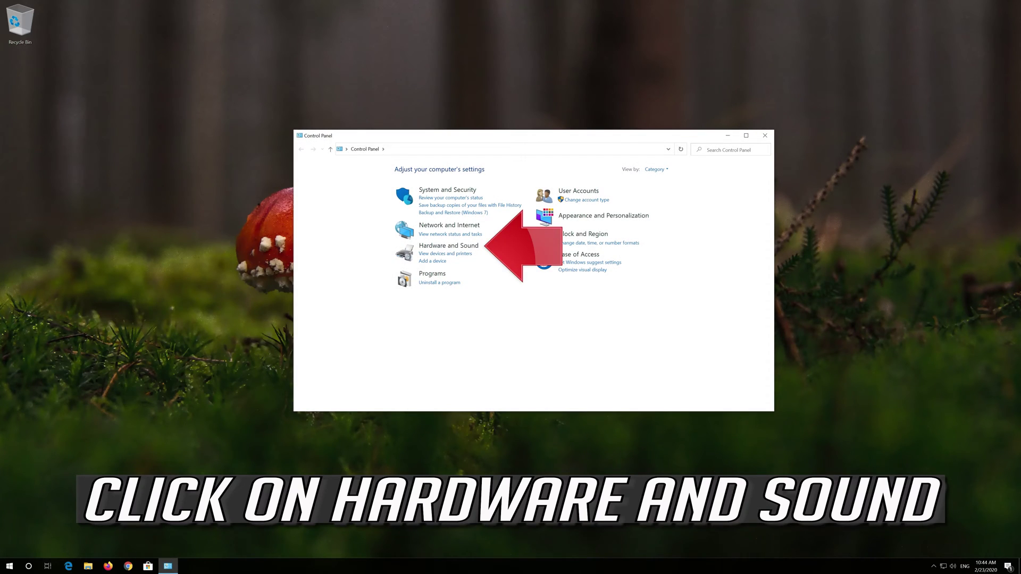
{"action": "left_click", "coordinate": [431, 247]}
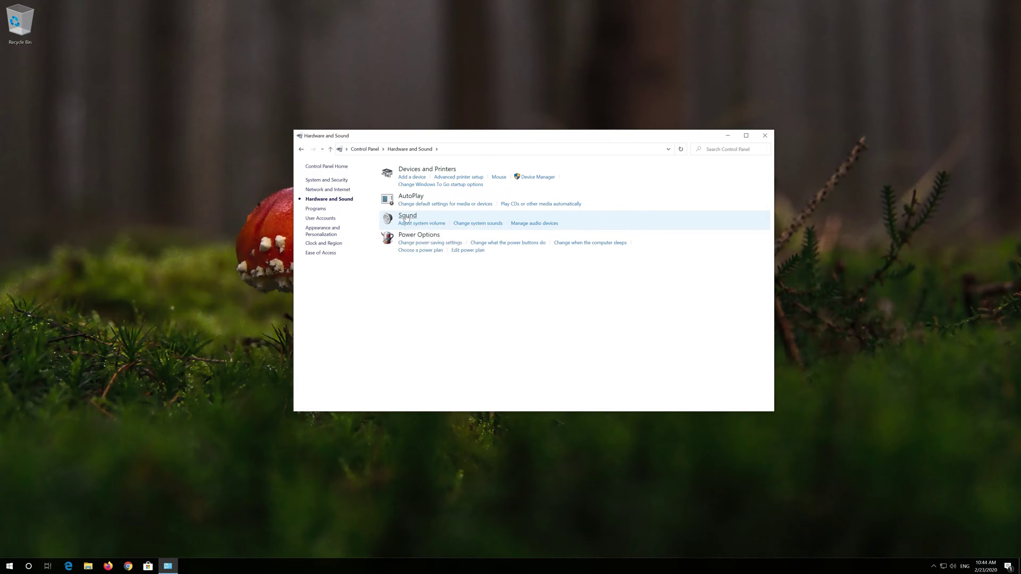
Step: Open the Microphone's Properties from the Sound dialog's Recording tab and show its Levels page
{"action": "left_click", "coordinate": [406, 216]}
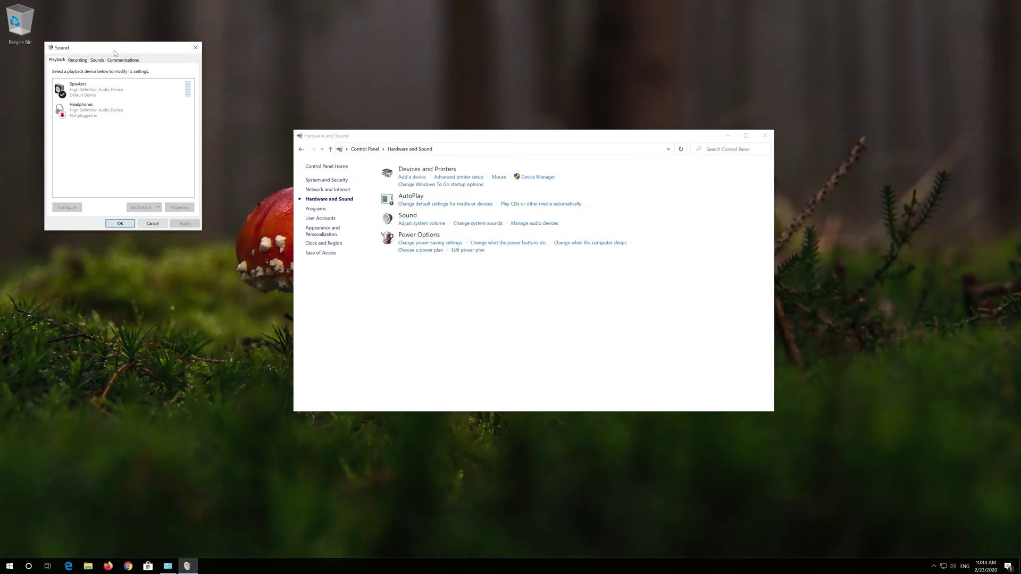
{"action": "left_click_drag", "start_coordinate": [114, 50], "coordinate": [467, 152]}
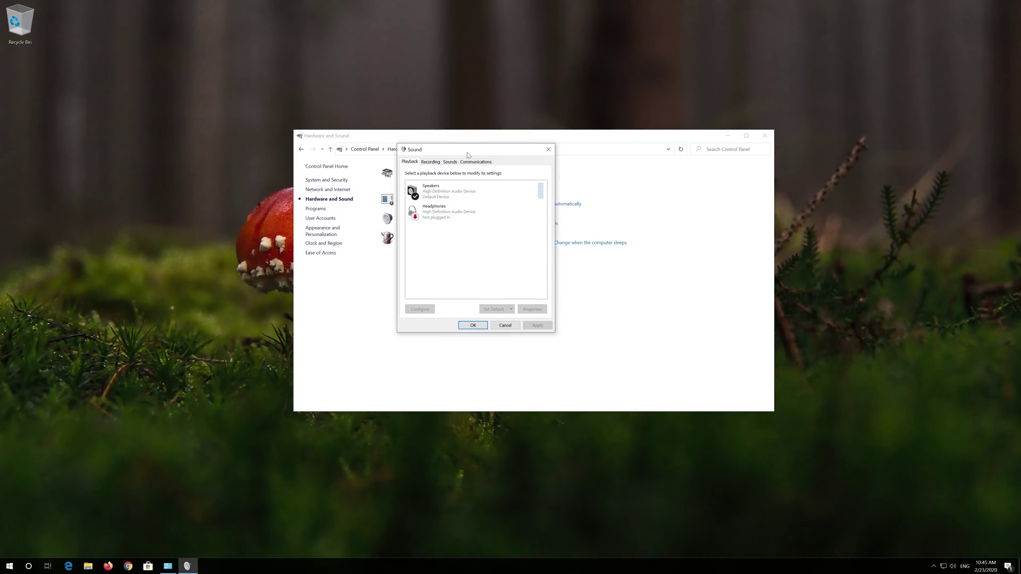
{"action": "left_click", "coordinate": [425, 163]}
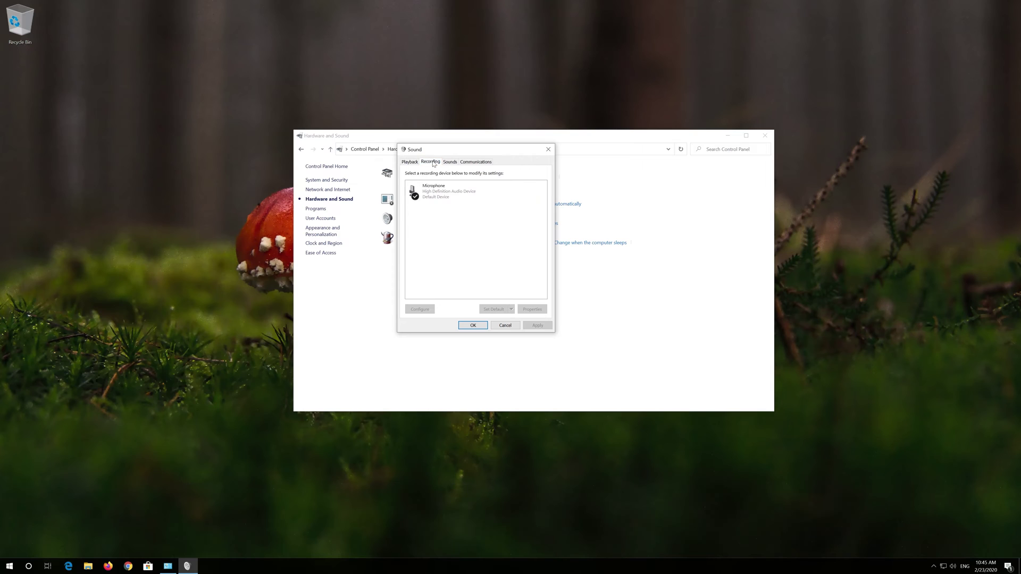
{"action": "left_click", "coordinate": [436, 190]}
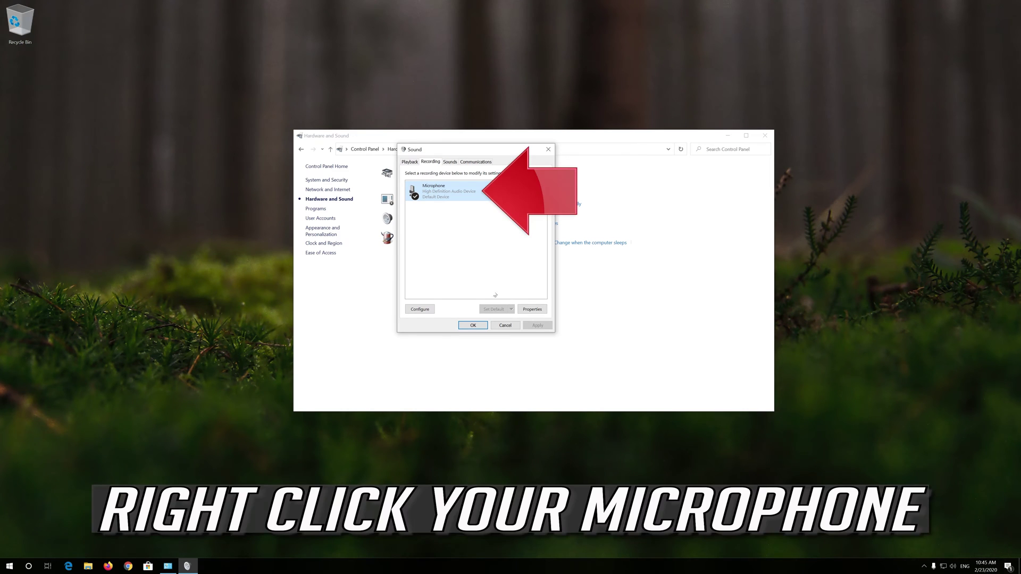
{"action": "right_click", "coordinate": [455, 196]}
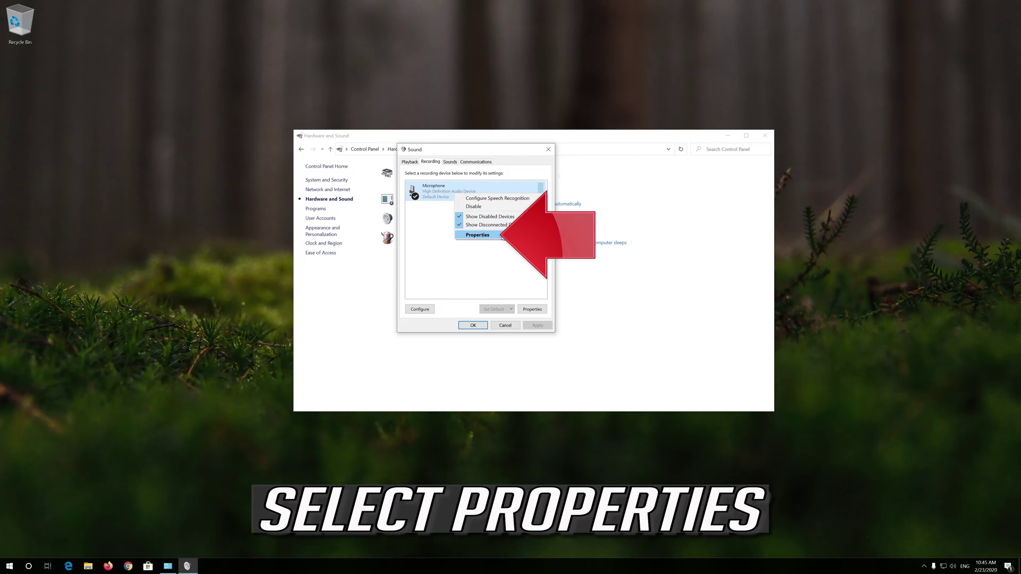
{"action": "left_click", "coordinate": [503, 236]}
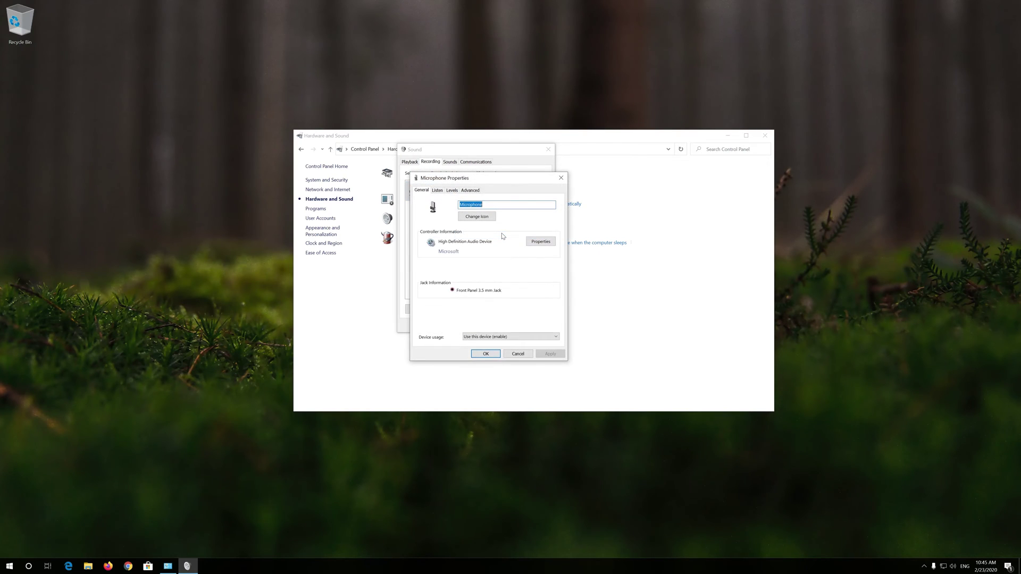
{"action": "left_click", "coordinate": [451, 190]}
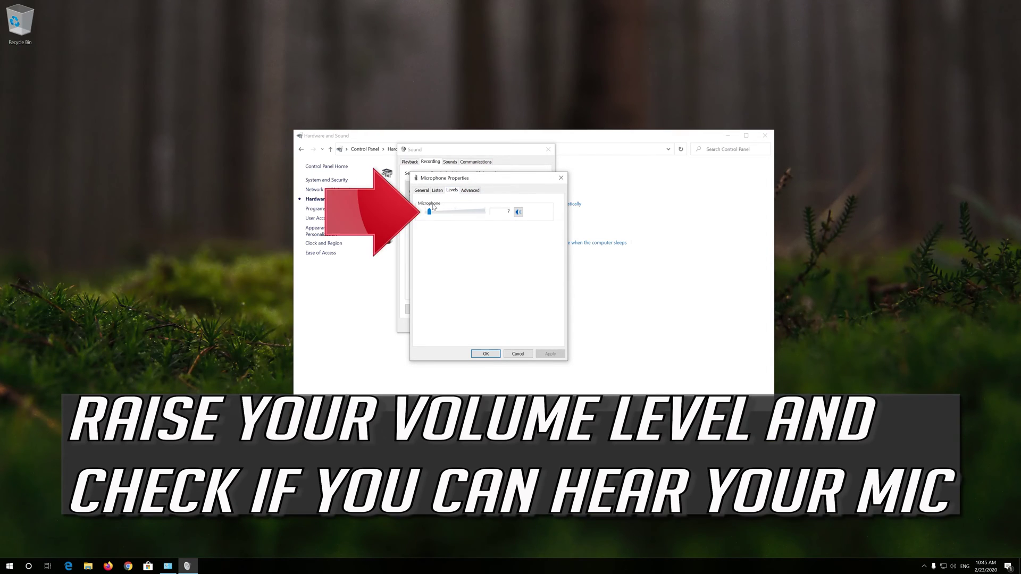
Step: Raise the Microphone level from 7 to 76 and confirm both the Properties and Sound dialogs
{"action": "left_click_drag", "start_coordinate": [431, 215], "coordinate": [473, 218]}
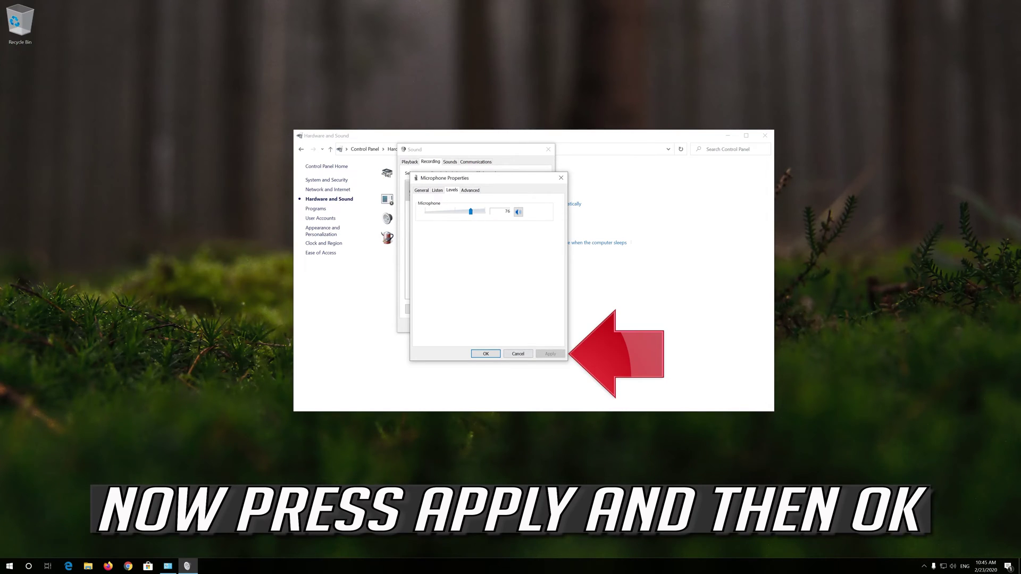
{"action": "left_click", "coordinate": [476, 354]}
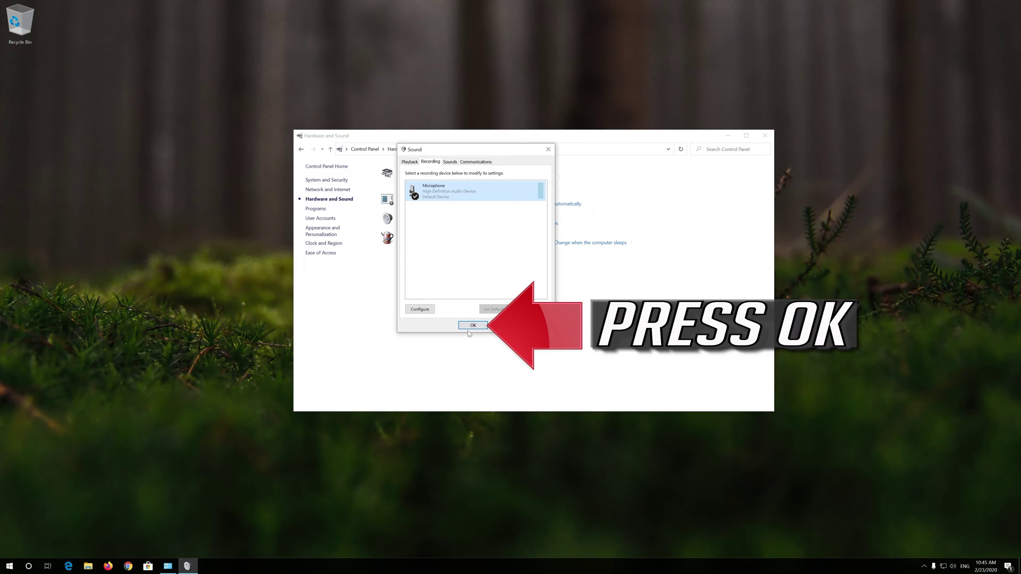
{"action": "left_click", "coordinate": [469, 329]}
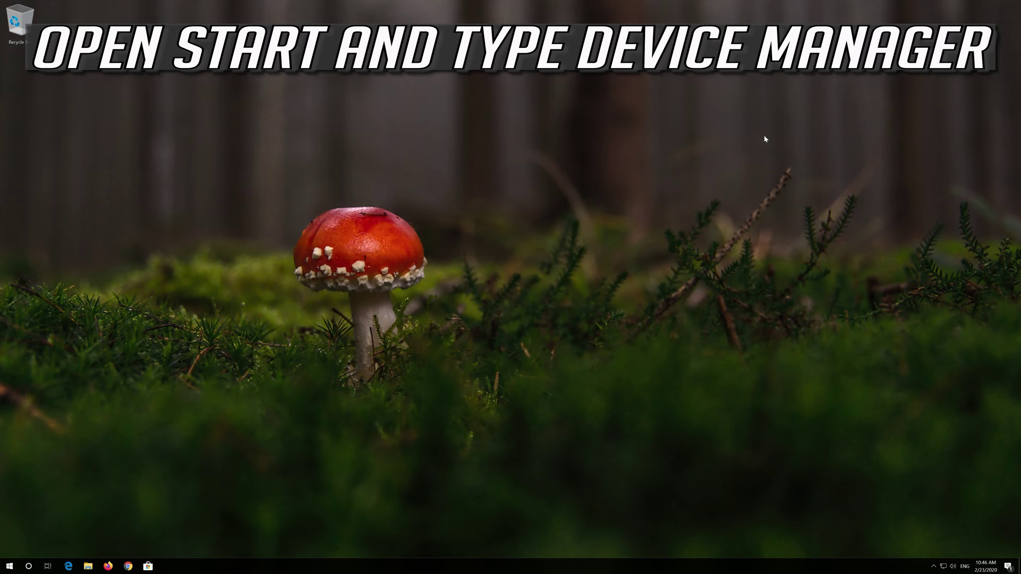
Step: Search the Start menu for 'device manager'
{"action": "key", "text": "super"}
{"action": "type", "text": "device manag"}
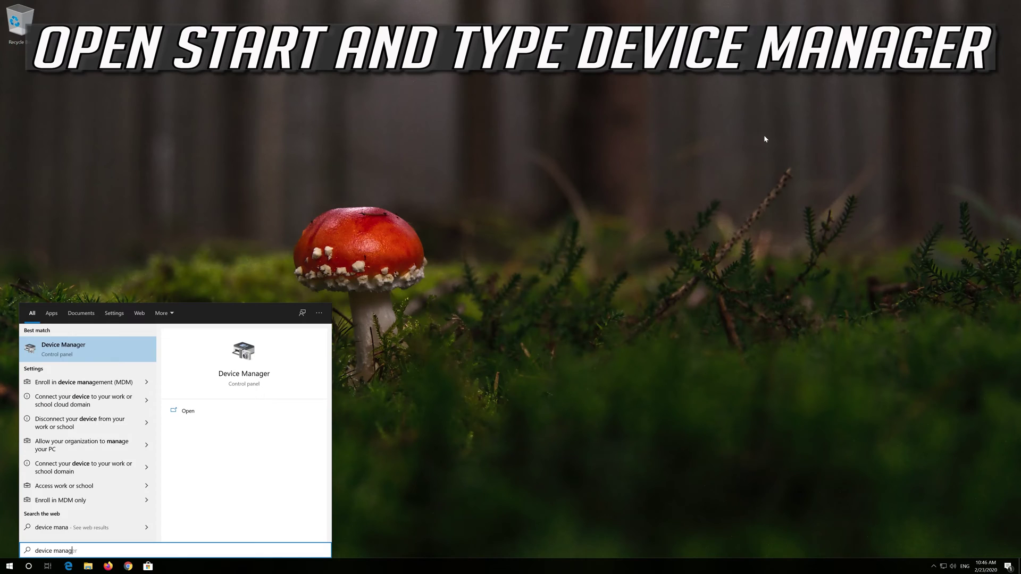
{"action": "type", "text": "er"}
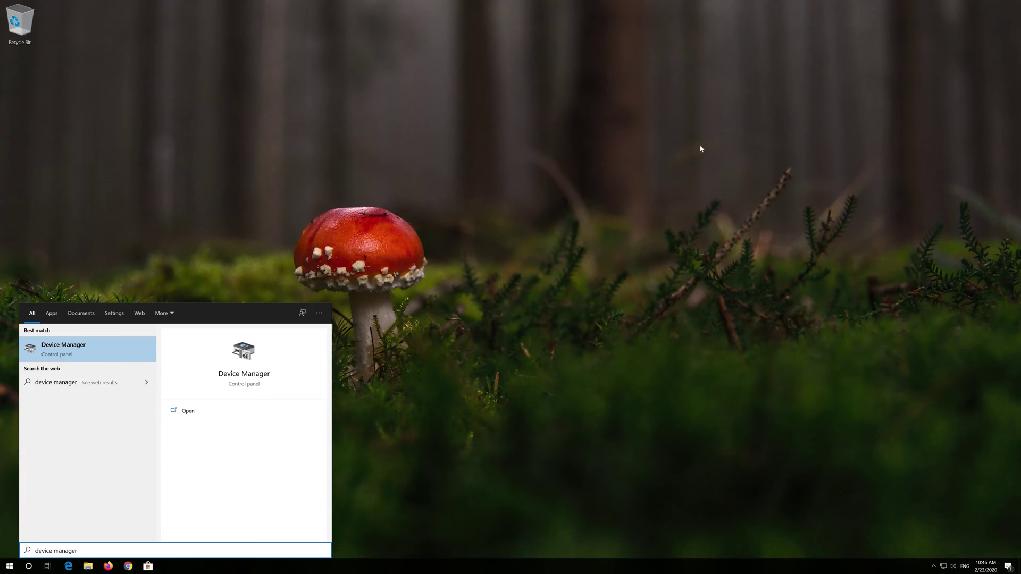
Step: Open Device Manager and select the Microphone under Audio inputs and outputs
{"action": "left_click", "coordinate": [77, 349]}
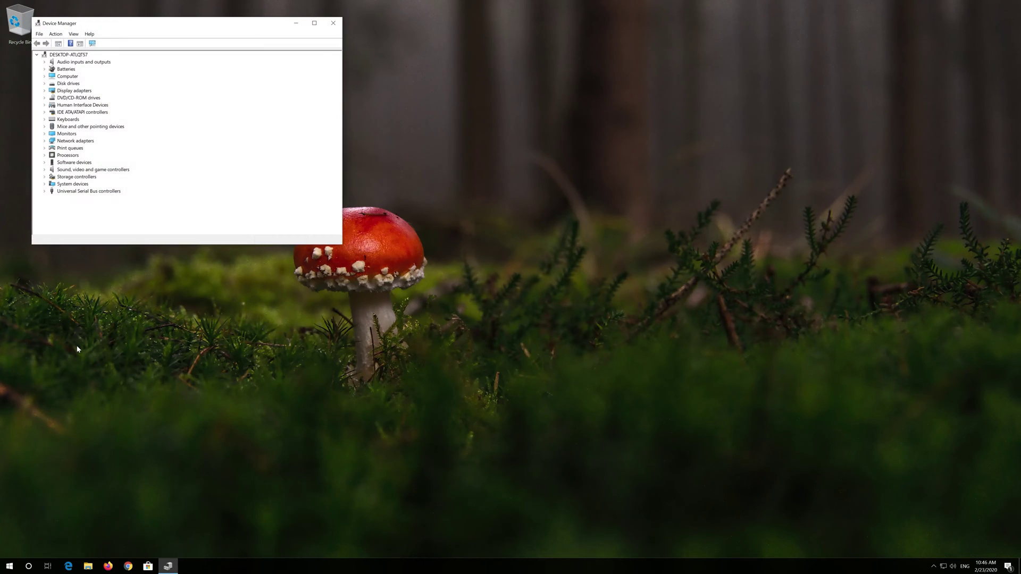
{"action": "left_click_drag", "start_coordinate": [176, 28], "coordinate": [481, 153]}
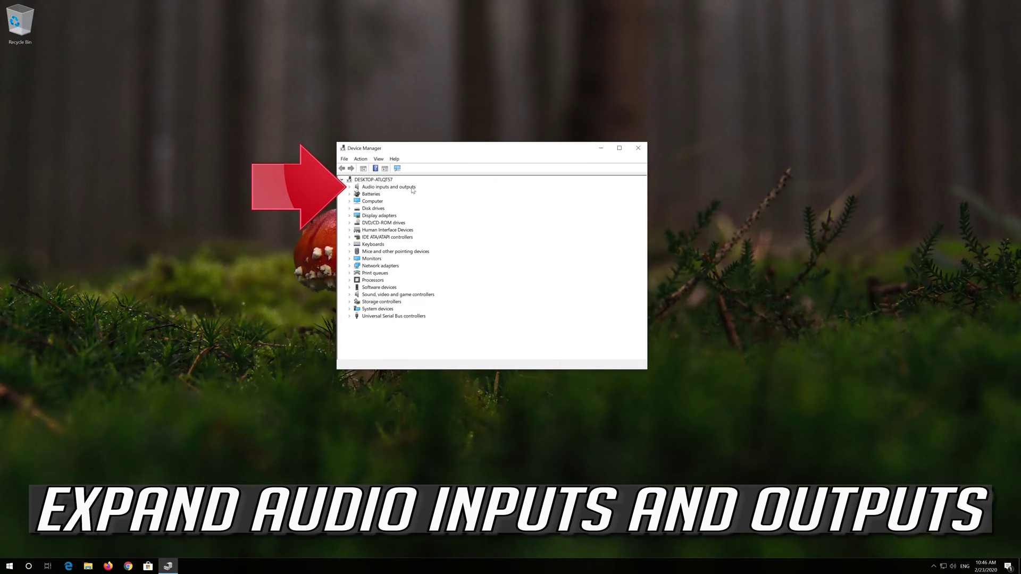
{"action": "left_click", "coordinate": [349, 187]}
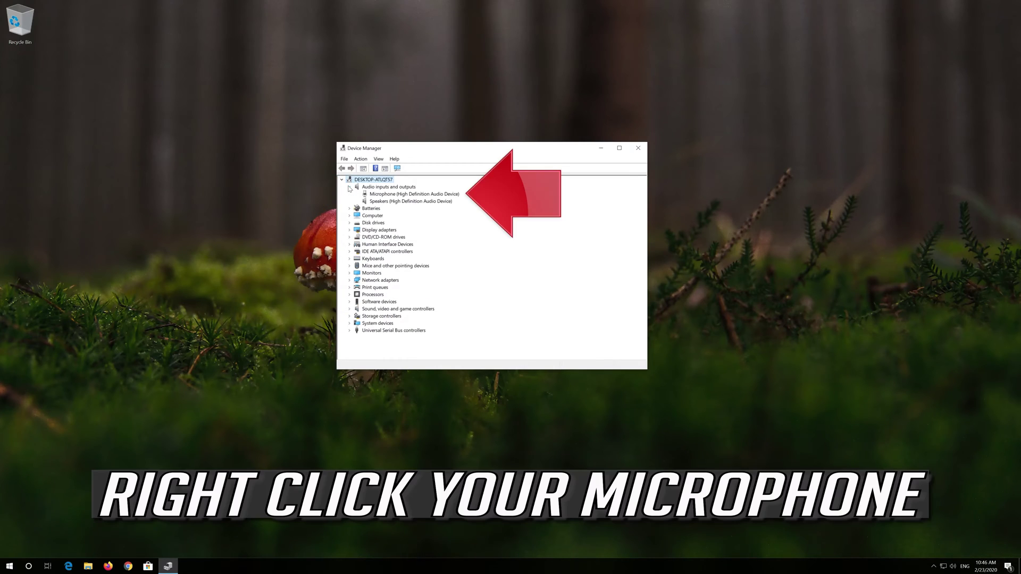
{"action": "left_click", "coordinate": [363, 195]}
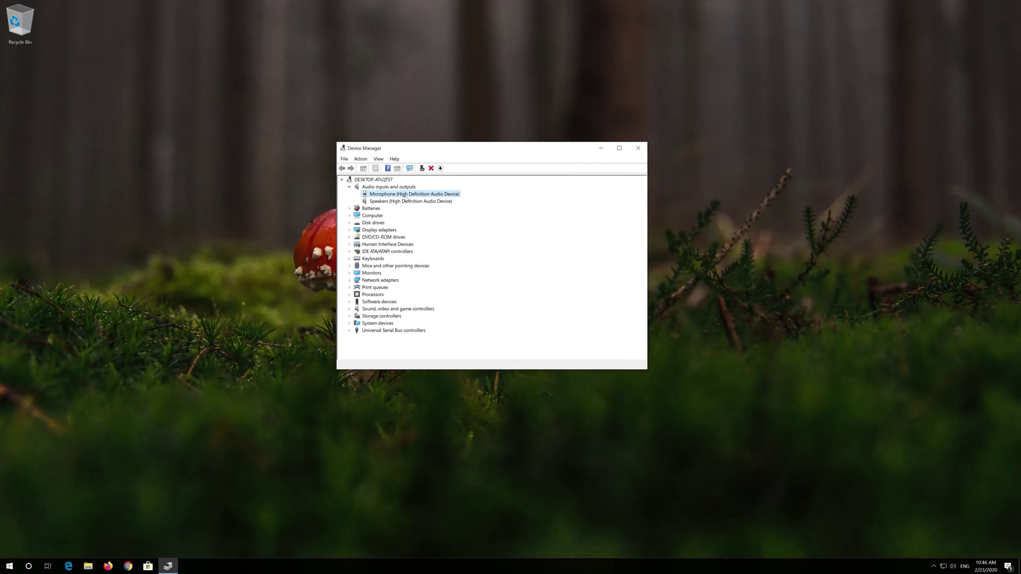
Step: Open the Microphone's properties and start Update Driver from its Driver tab
{"action": "right_click", "coordinate": [425, 197]}
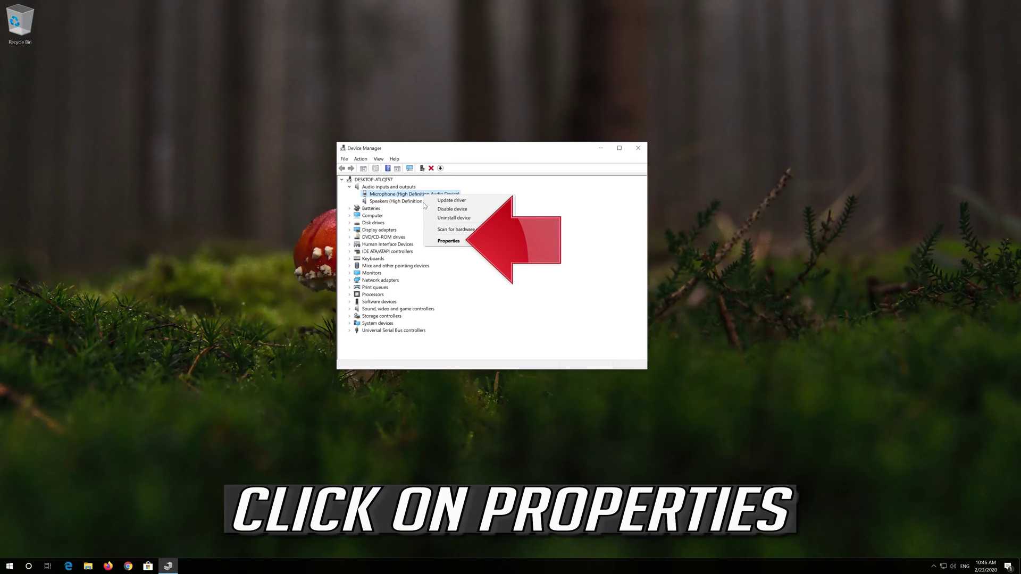
{"action": "left_click", "coordinate": [475, 242]}
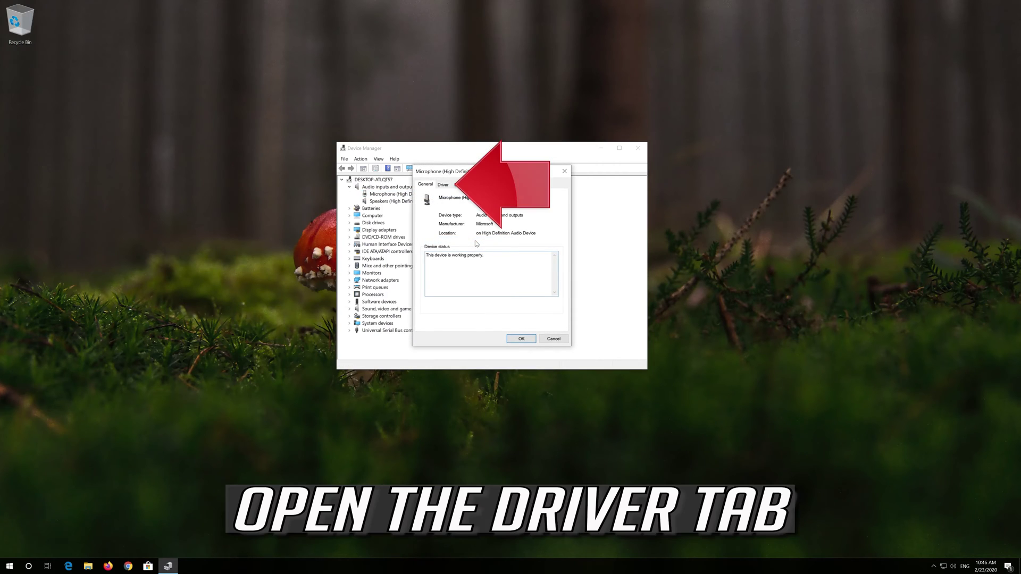
{"action": "left_click", "coordinate": [441, 186]}
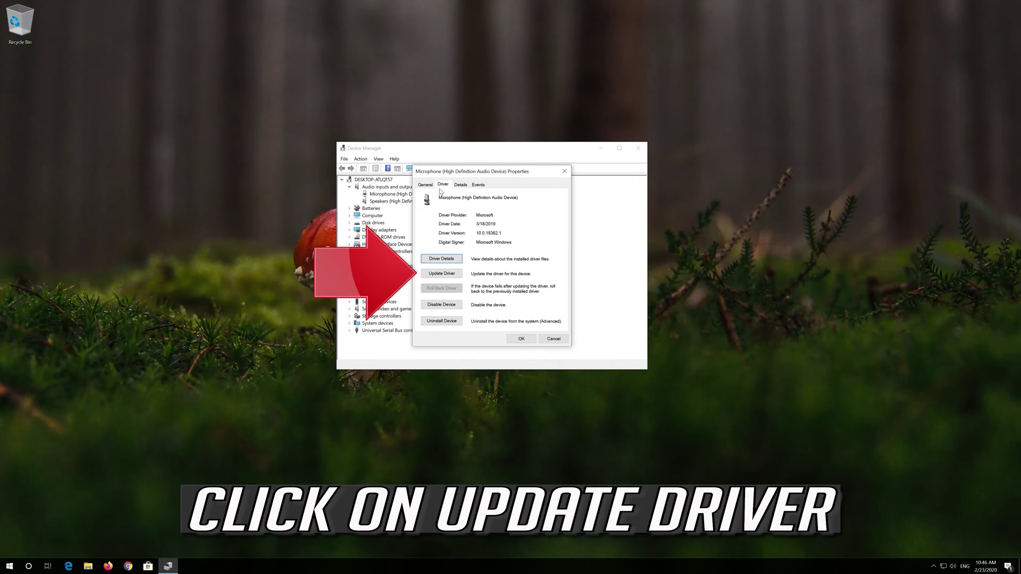
{"action": "left_click", "coordinate": [440, 275]}
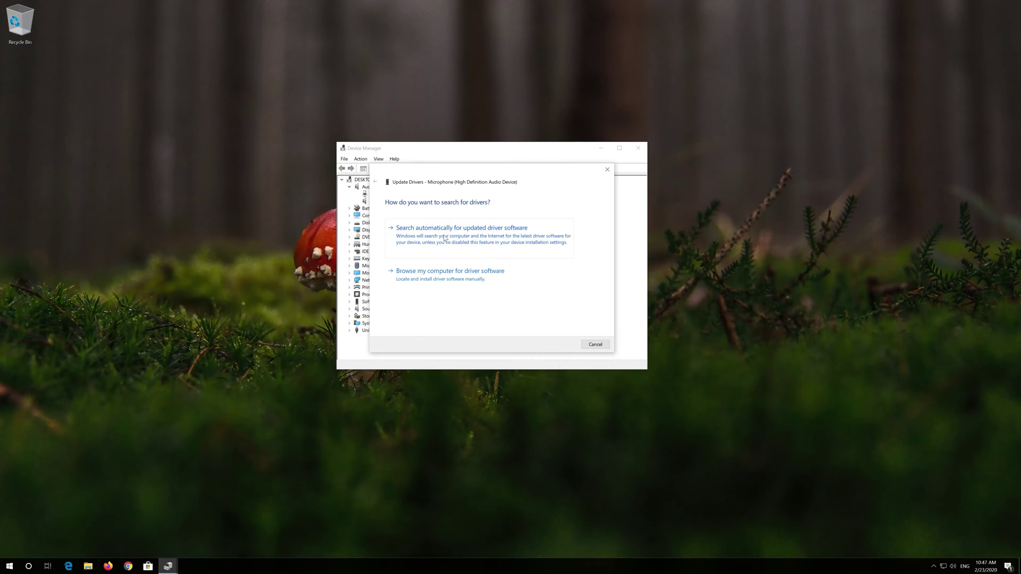
Step: Search automatically for a newer microphone driver, close the wizard, and go to Windows Update
{"action": "left_click", "coordinate": [420, 238]}
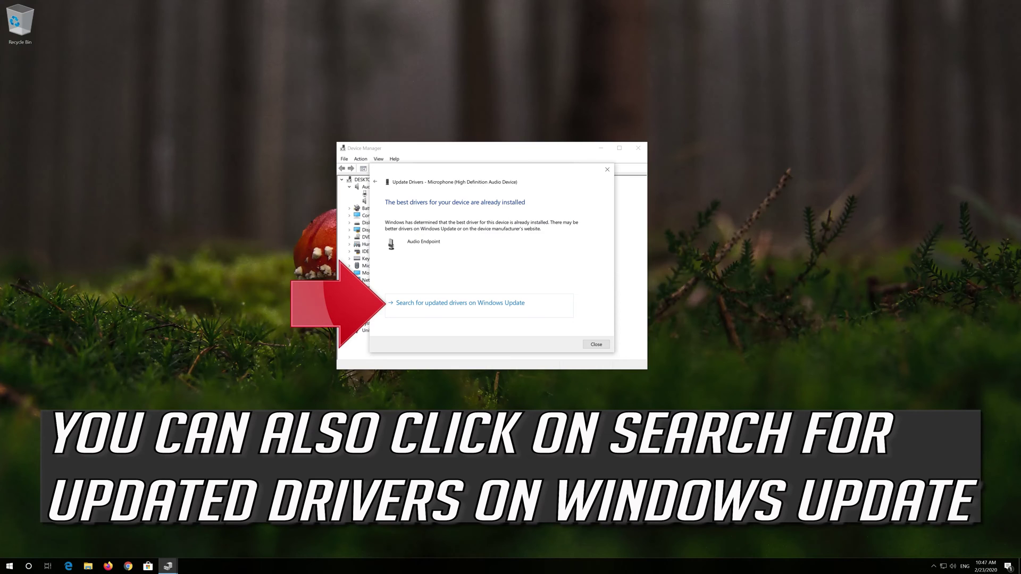
{"action": "key", "text": "Escape"}
{"action": "left_click", "coordinate": [426, 304]}
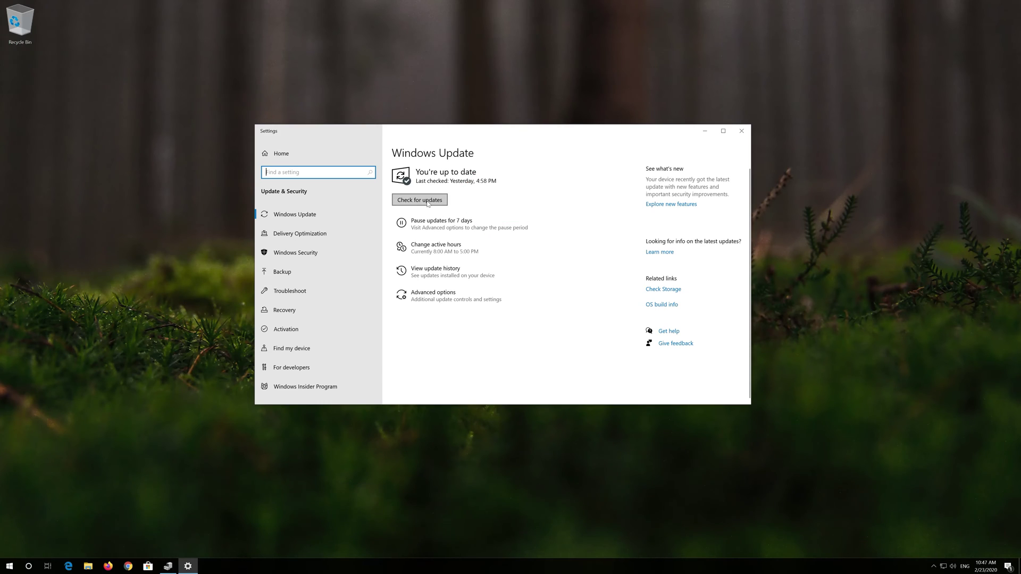
Step: Check for updates, which finds the Defender Security Intelligence Update KB2267602
{"action": "left_click", "coordinate": [427, 203]}
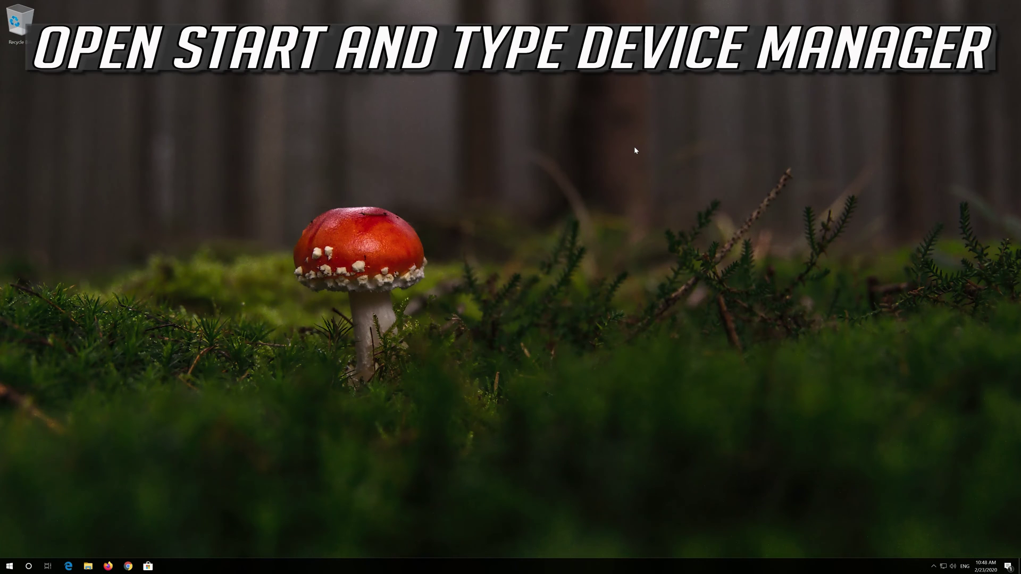
Step: Reopen Device Manager through a Start menu search for 'device manager'
{"action": "key", "text": "super"}
{"action": "key", "text": "super"}
{"action": "key", "text": "super"}
{"action": "type", "text": "device manager"}
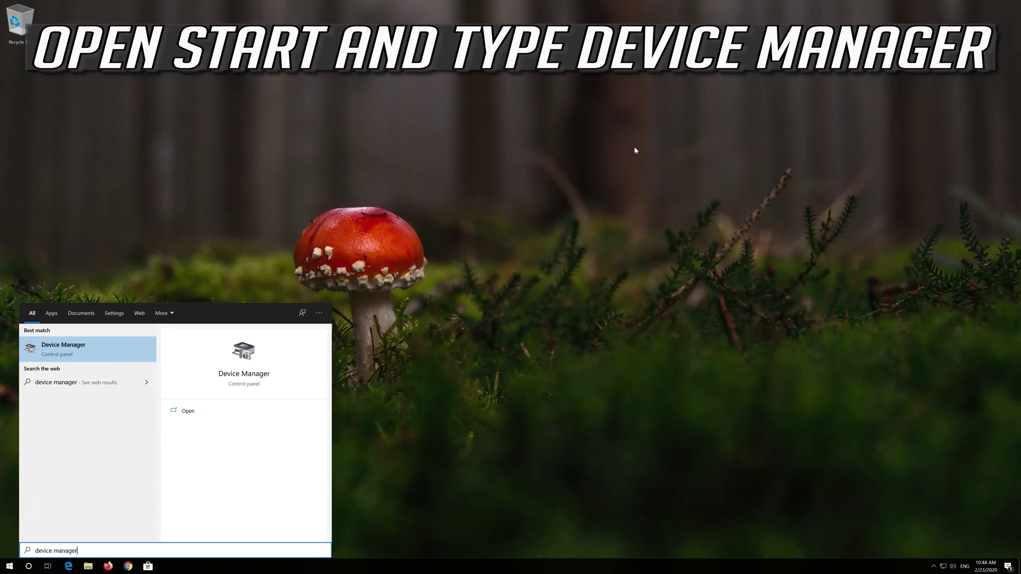
{"action": "left_click", "coordinate": [80, 349]}
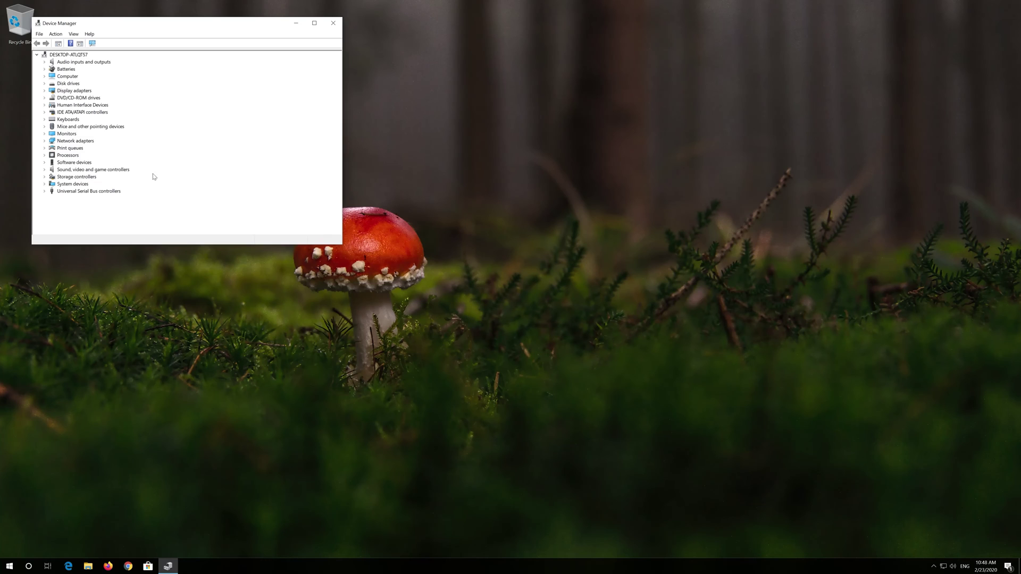
Step: Open the Microphone's properties in Device Manager and choose Uninstall Device on its Driver tab
{"action": "left_click_drag", "start_coordinate": [175, 24], "coordinate": [502, 141]}
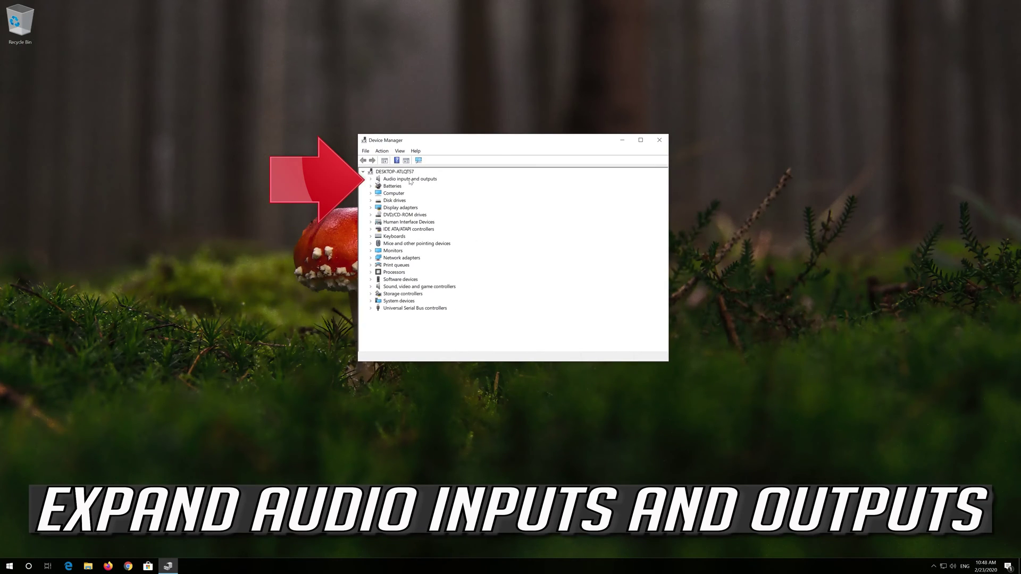
{"action": "left_click", "coordinate": [371, 179]}
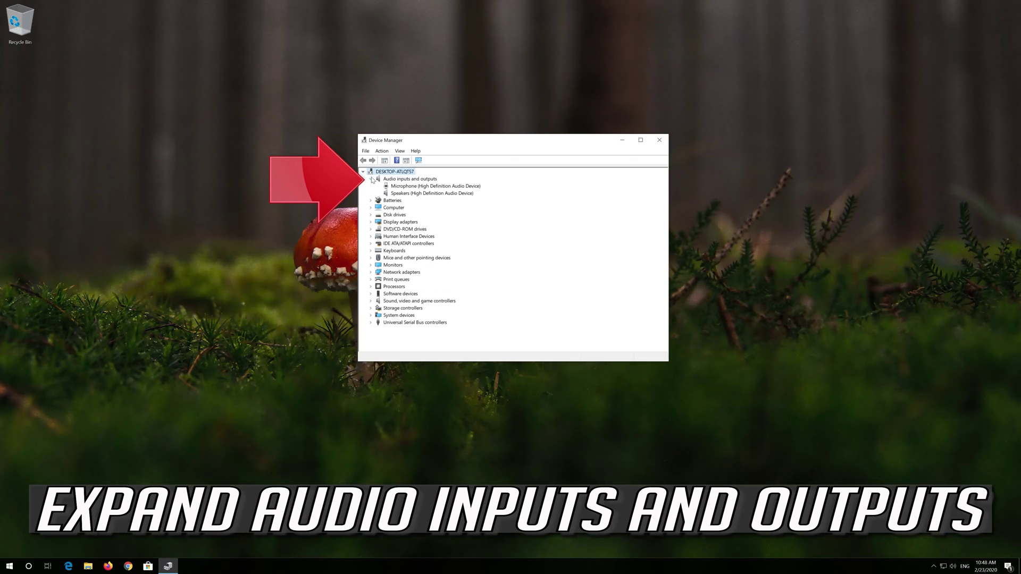
{"action": "left_click", "coordinate": [398, 187]}
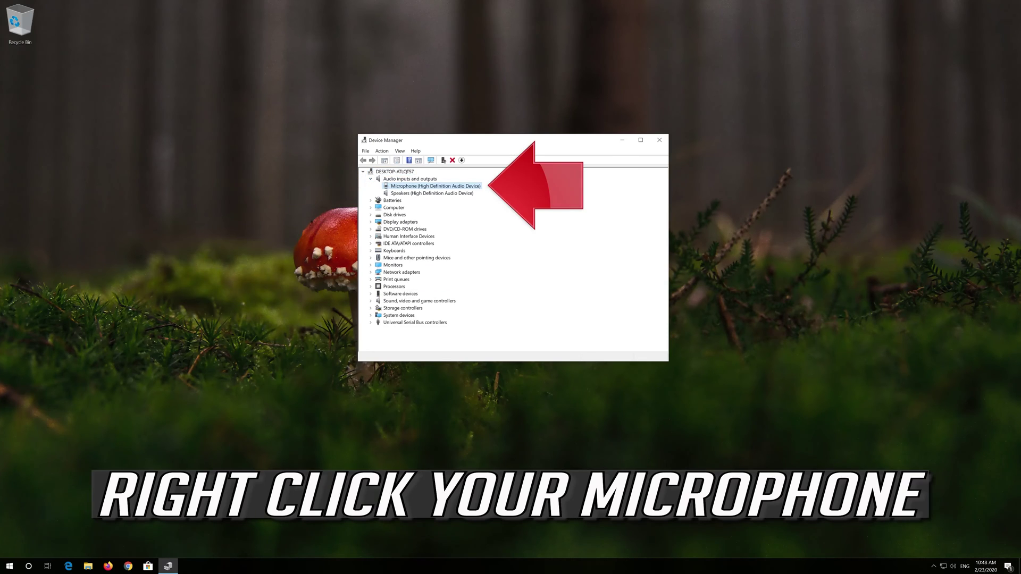
{"action": "right_click", "coordinate": [446, 190]}
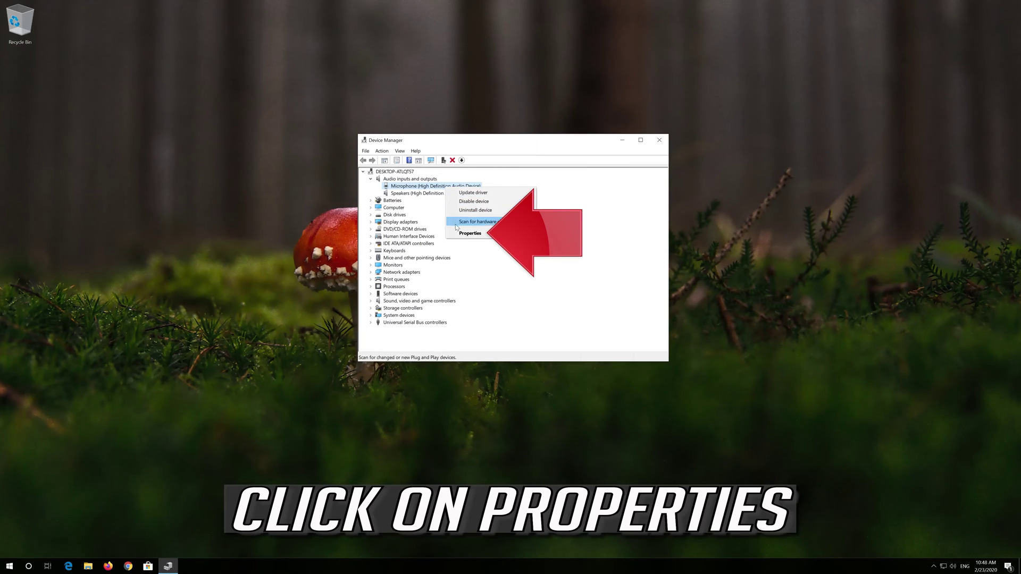
{"action": "left_click", "coordinate": [493, 235]}
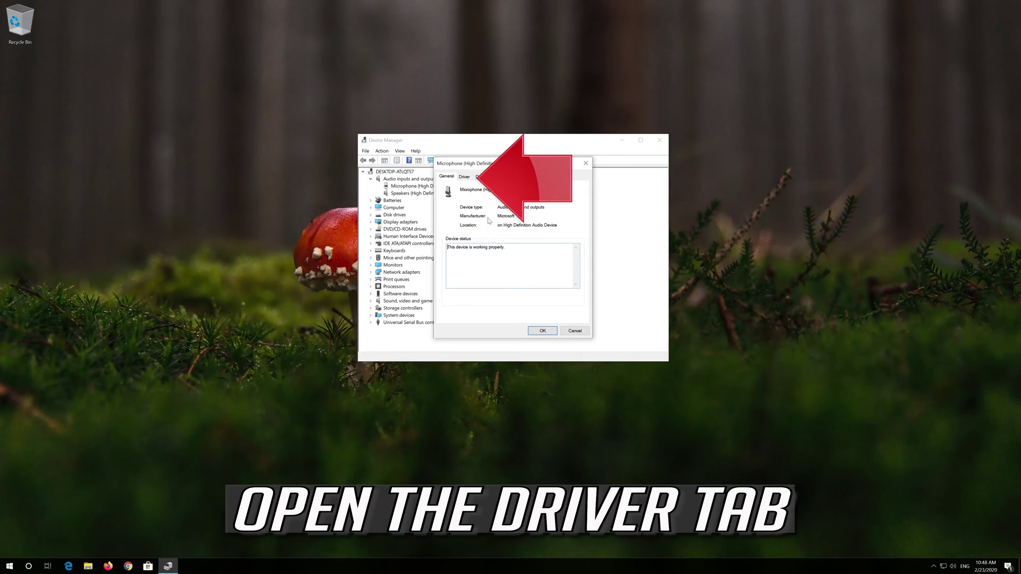
{"action": "left_click", "coordinate": [466, 177]}
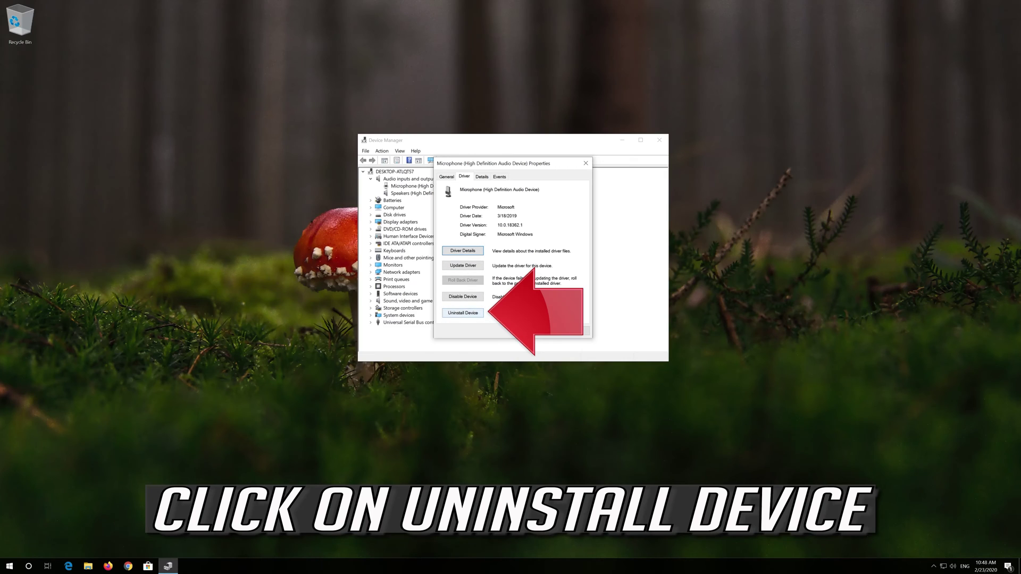
{"action": "left_click", "coordinate": [457, 314]}
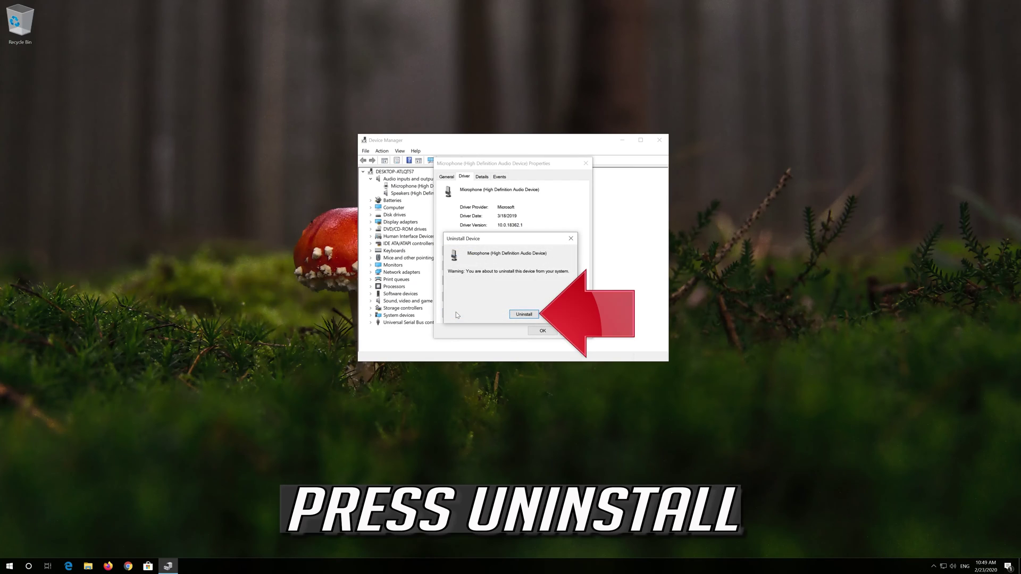
Step: Confirm uninstalling the Microphone, close Device Manager, and restart the computer
{"action": "left_click", "coordinate": [526, 315]}
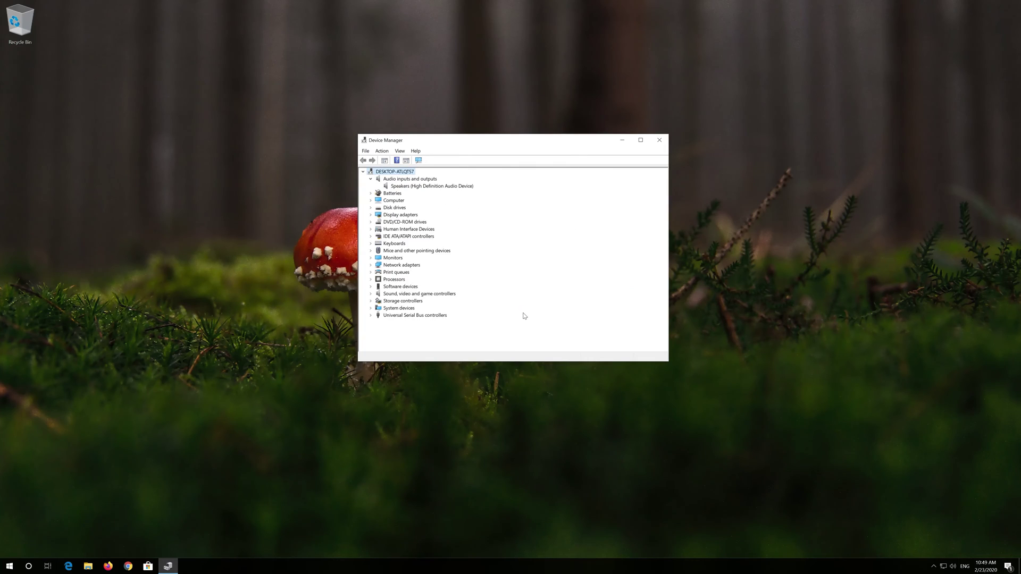
{"action": "left_click", "coordinate": [660, 139]}
{"action": "left_click", "coordinate": [9, 566]}
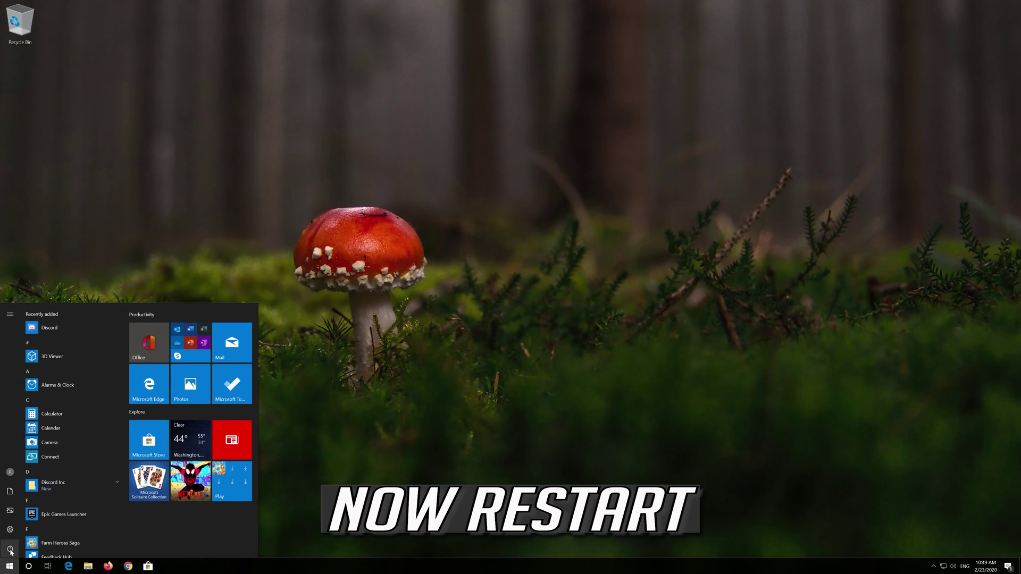
{"action": "left_click", "coordinate": [10, 551]}
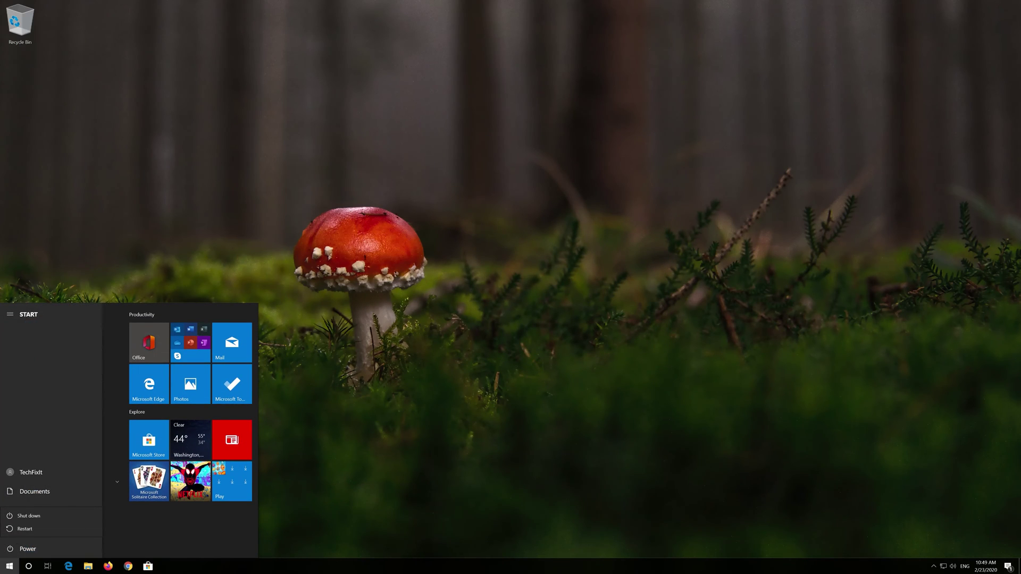
{"action": "left_click", "coordinate": [37, 529]}
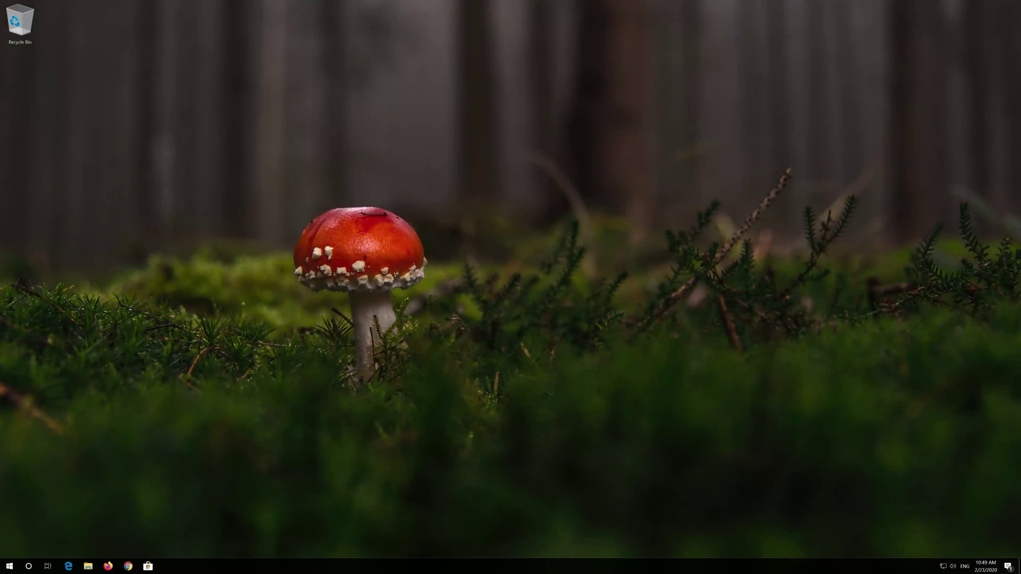
Step: Launch Device Manager by searching 'device' from Start and centre its window on screen
{"action": "key", "text": "super"}
{"action": "type", "text": "device"}
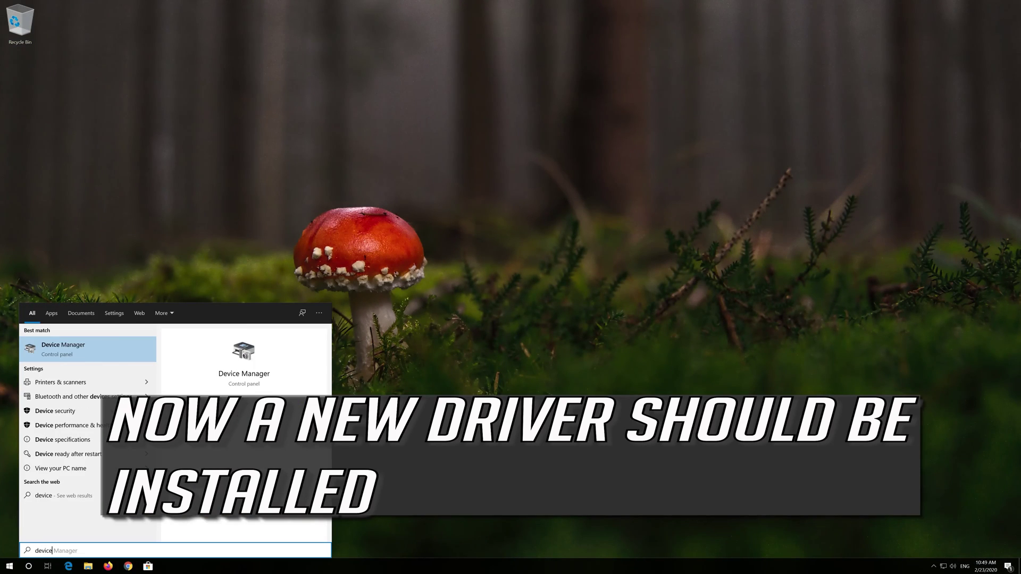
{"action": "key", "text": "Return"}
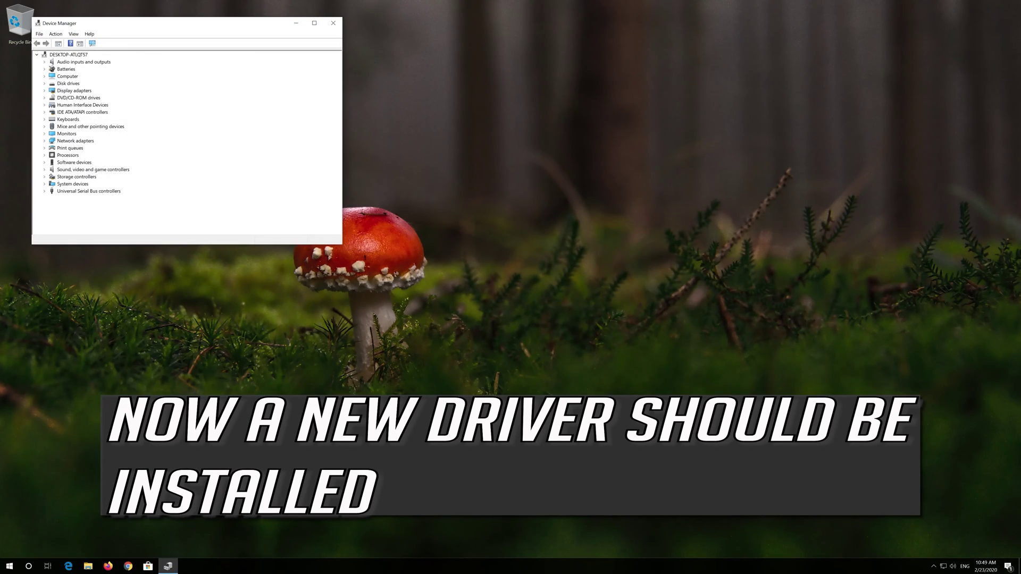
{"action": "left_click_drag", "start_coordinate": [152, 23], "coordinate": [512, 104]}
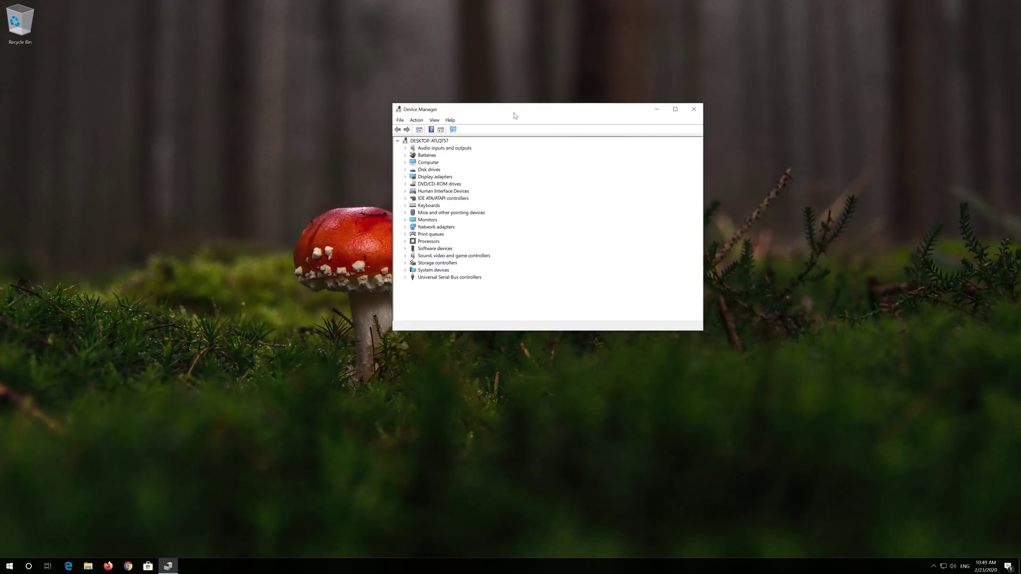